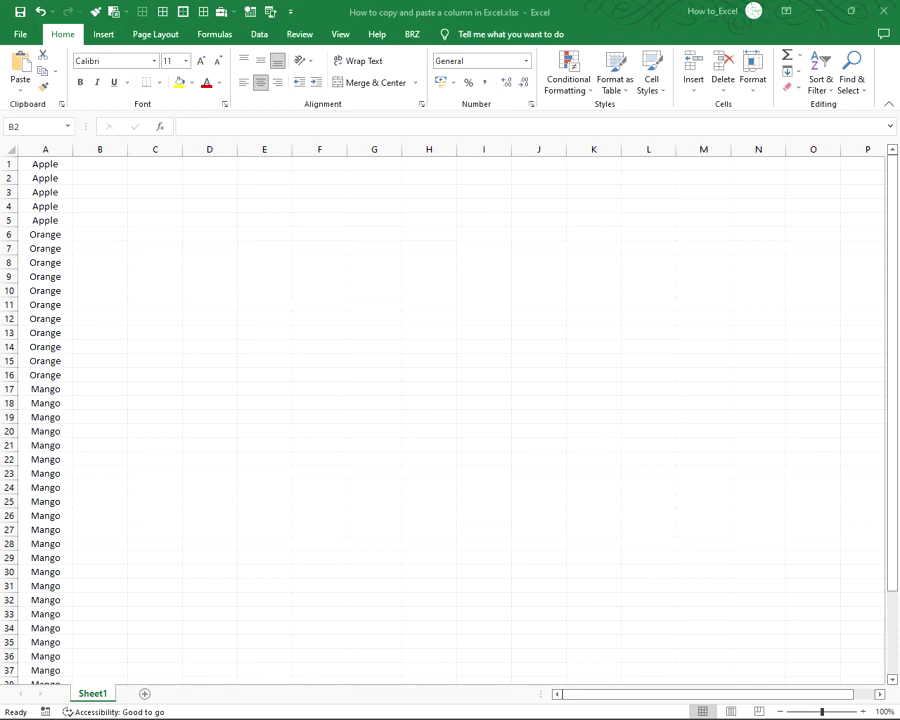
# - Select the entire column A and copy its Apple, Orange, Mango list
pyautogui.press('Right')
pyautogui.press('Down')
pyautogui.press('Down')
pyautogui.press('Down')
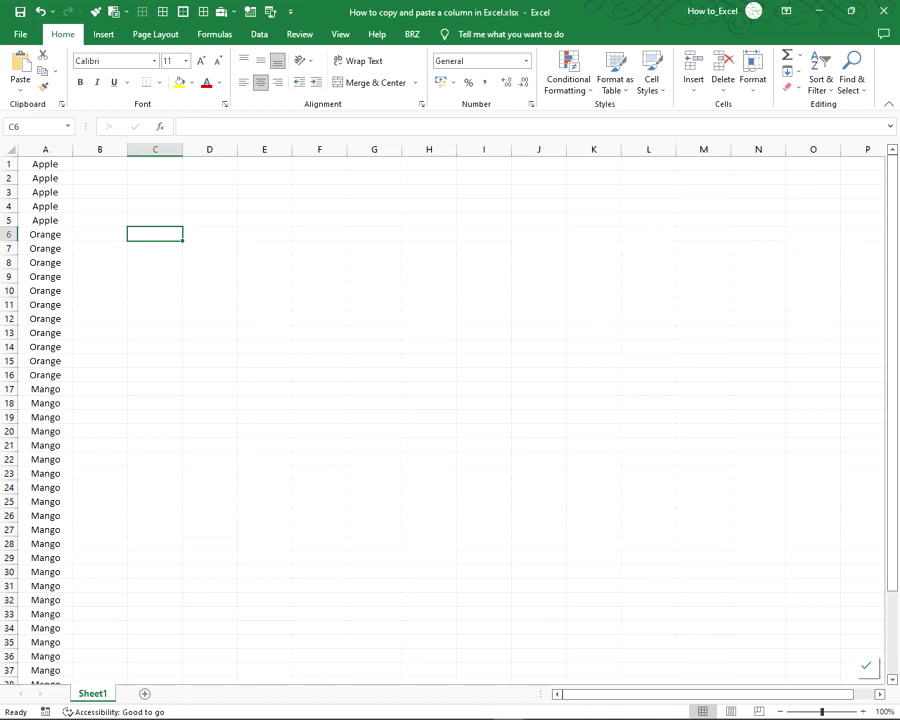
pyautogui.hotkey('ctrl', 'Home')
pyautogui.hotkey('ctrl', 'space')
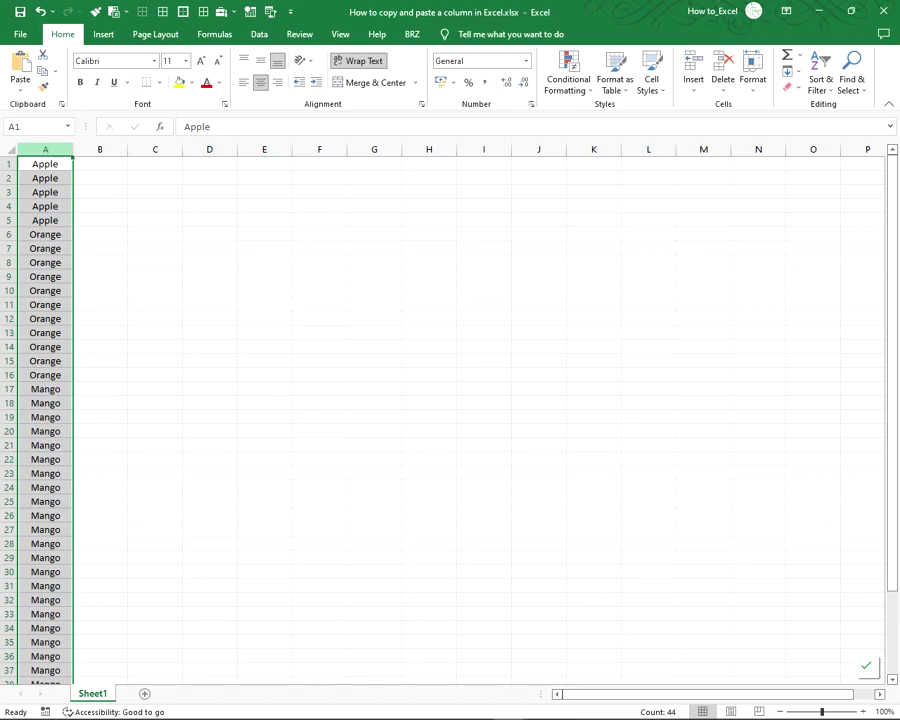
pyautogui.rightClick(58, 157)
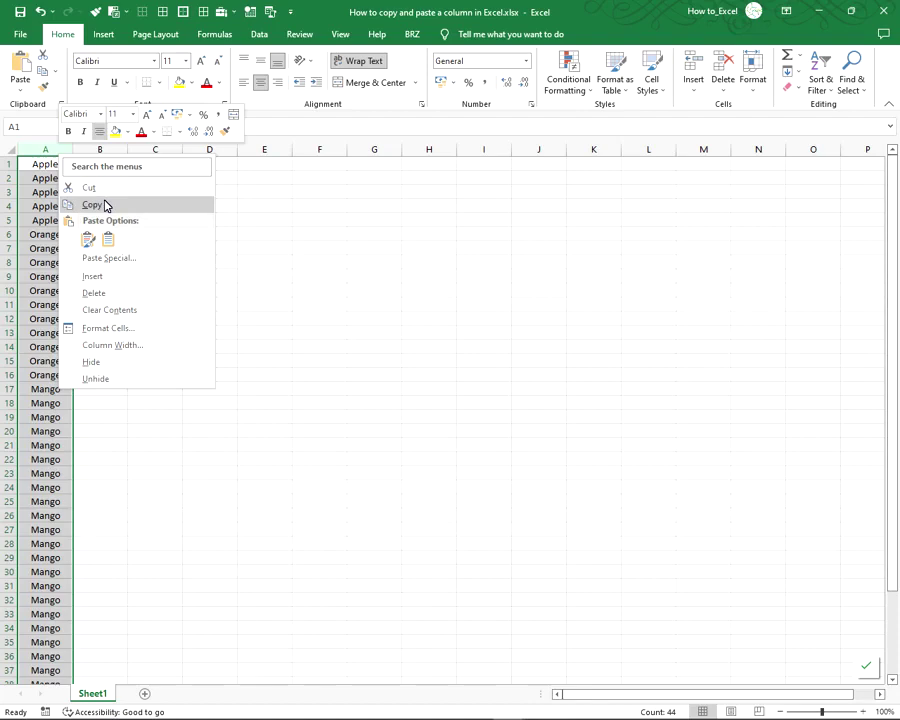
pyautogui.click(92, 205)
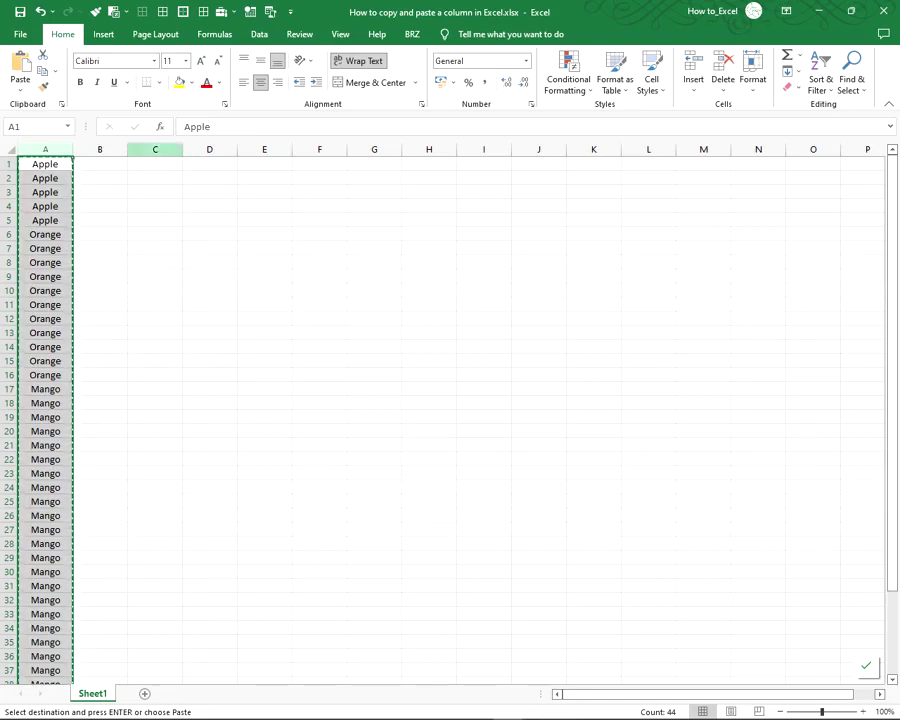
# - Paste the copied Apple, Orange, Mango list into column C using Paste Options
pyautogui.click(155, 149)
pyautogui.hotkey('ctrl', 'v')
pyautogui.hotkey('ctrl', 'z')
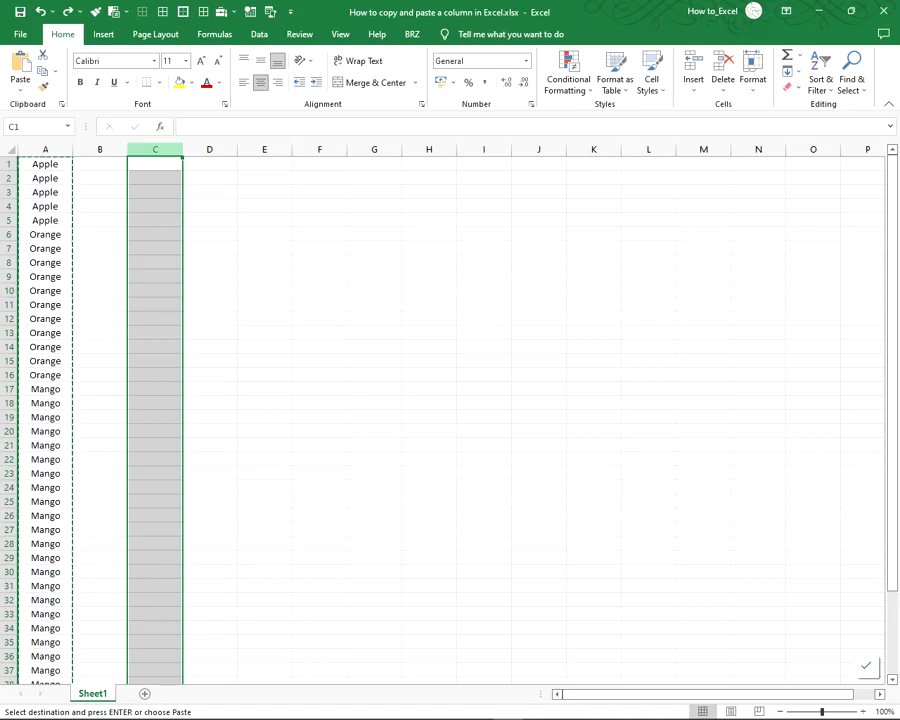
pyautogui.rightClick(166, 153)
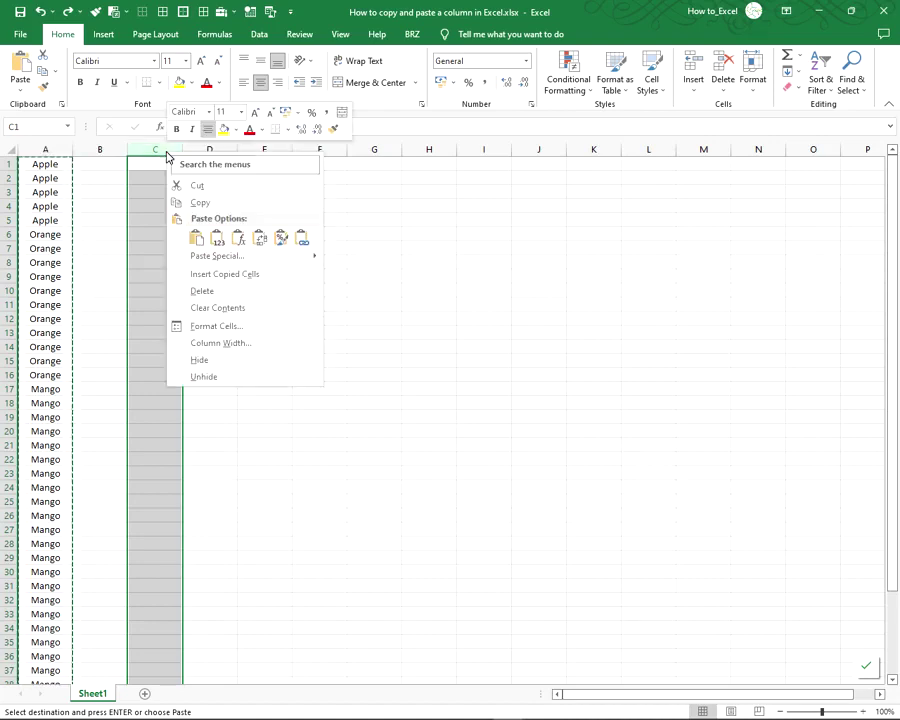
pyautogui.click(196, 238)
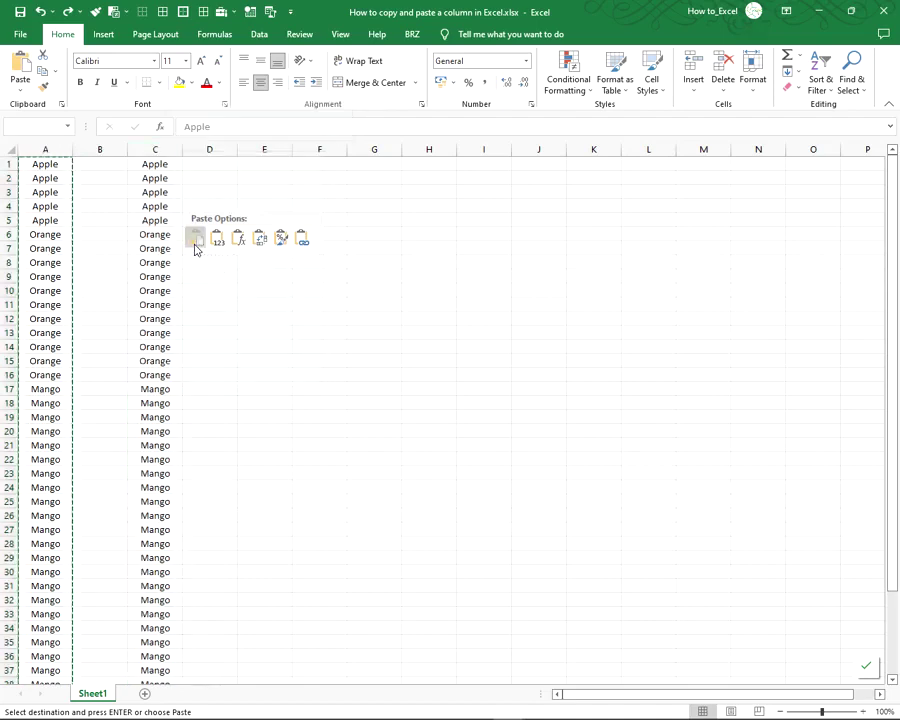